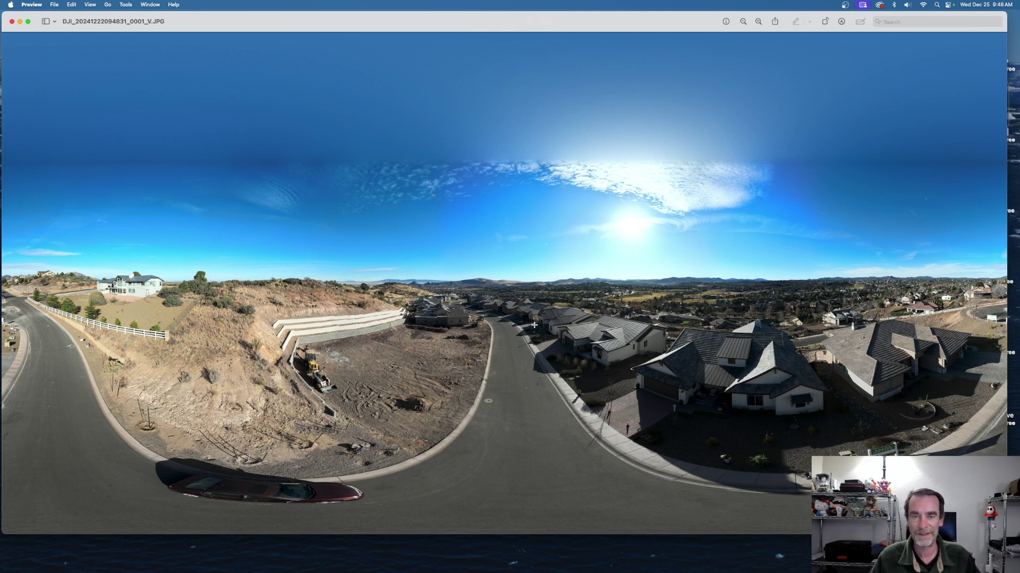
click(12, 21)
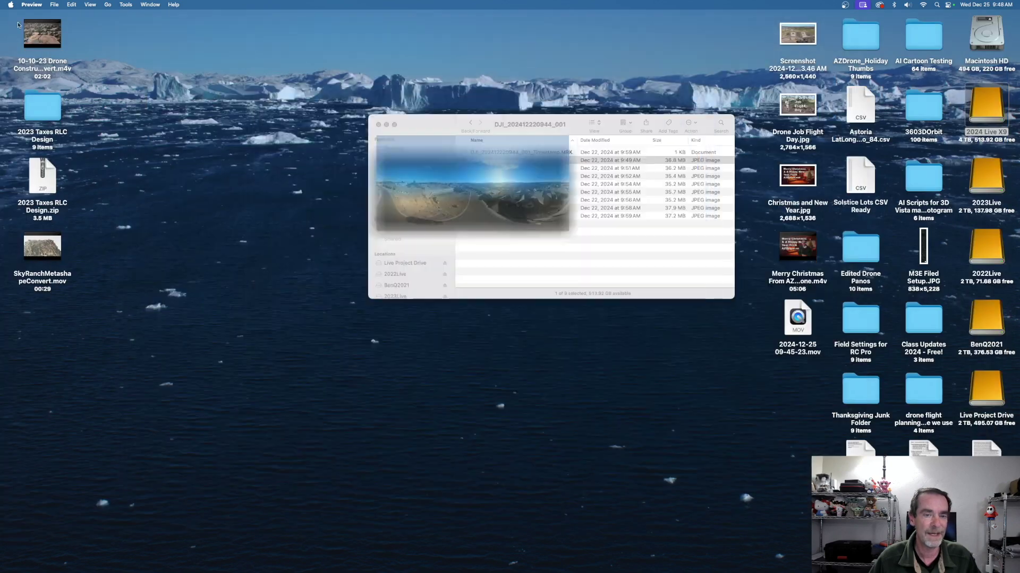
double_click(559, 178)
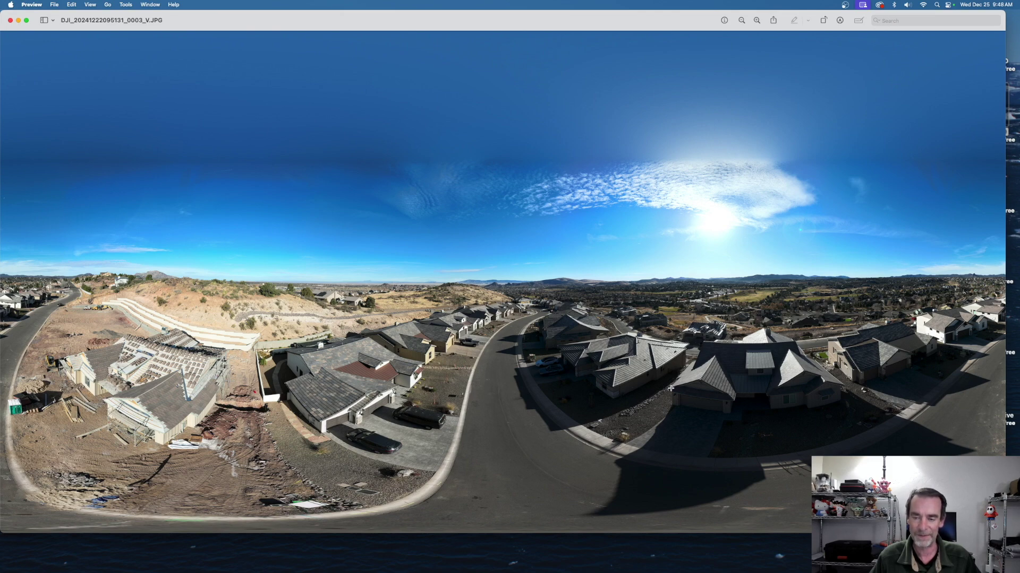
click(9, 20)
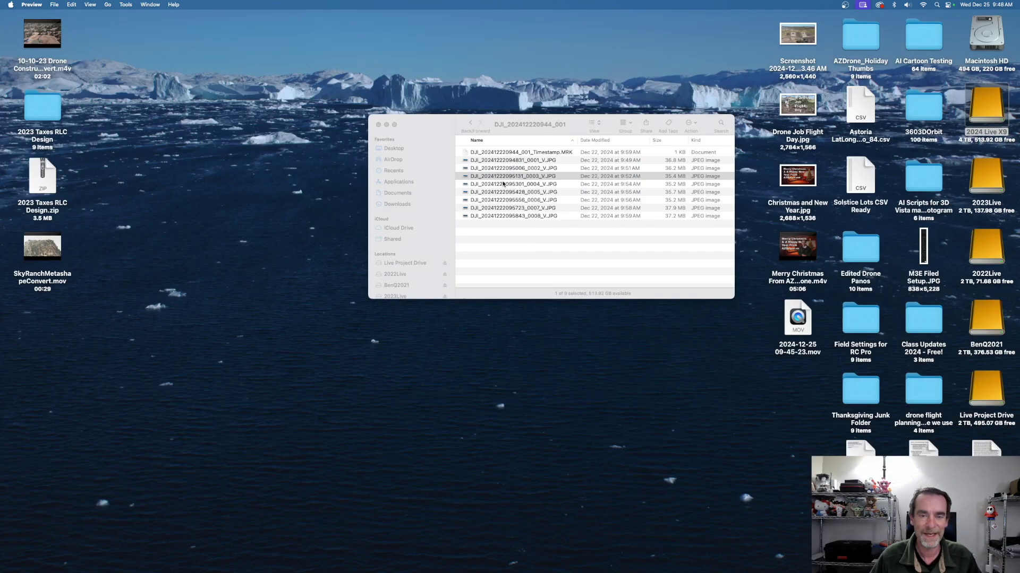
click(503, 182)
click(568, 179)
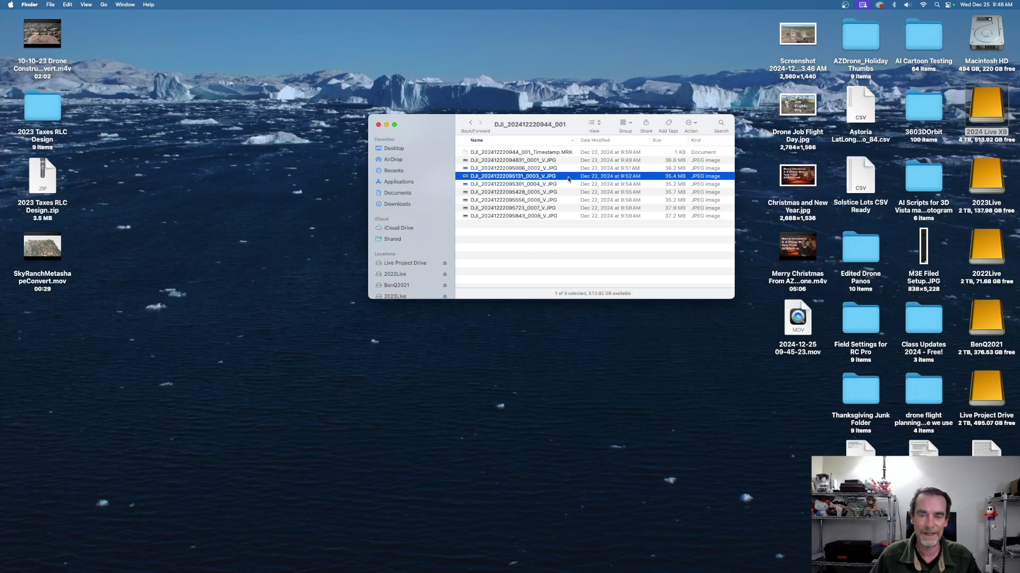
drag(504, 177, 307, 556)
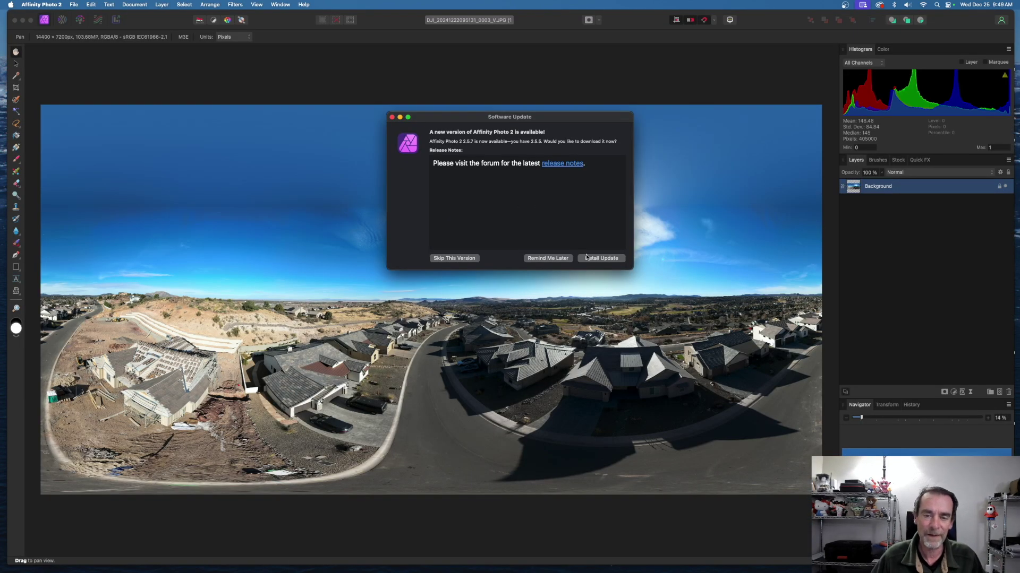
click(550, 259)
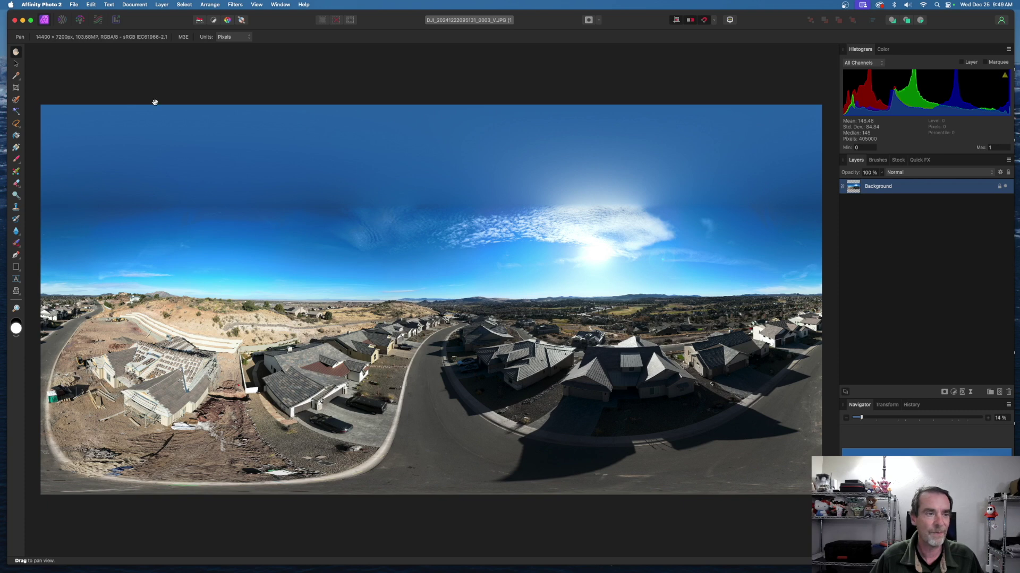
View the panorama with a live equirectangular projection, looking down the curved street and at the shaded houses
click(162, 5)
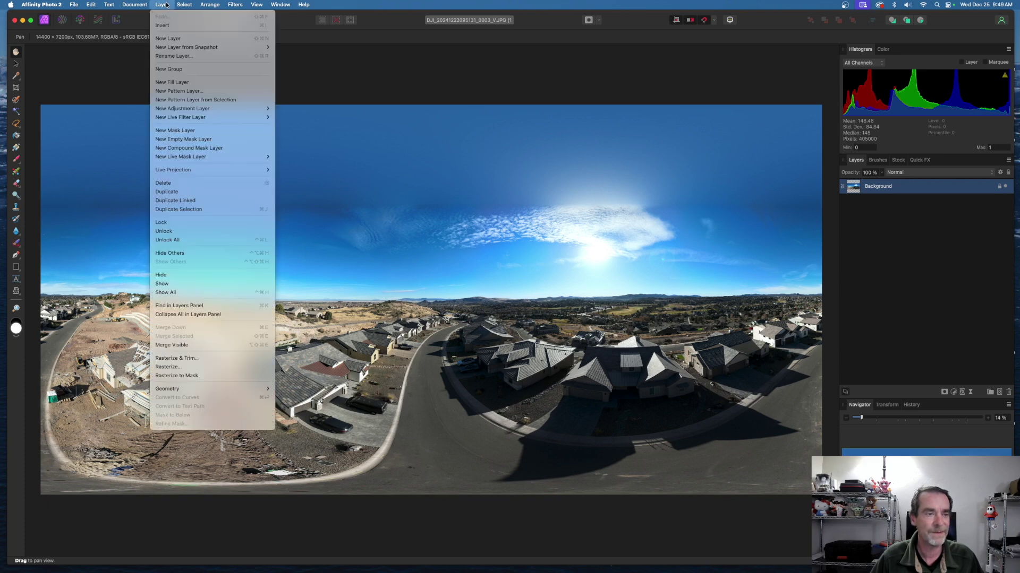
mouse_move(216, 170)
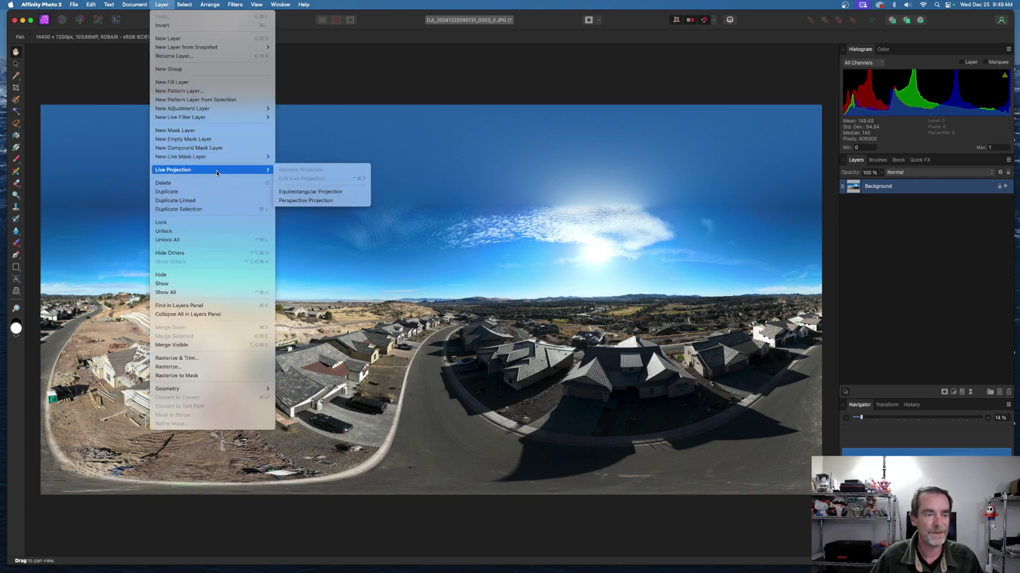
click(345, 195)
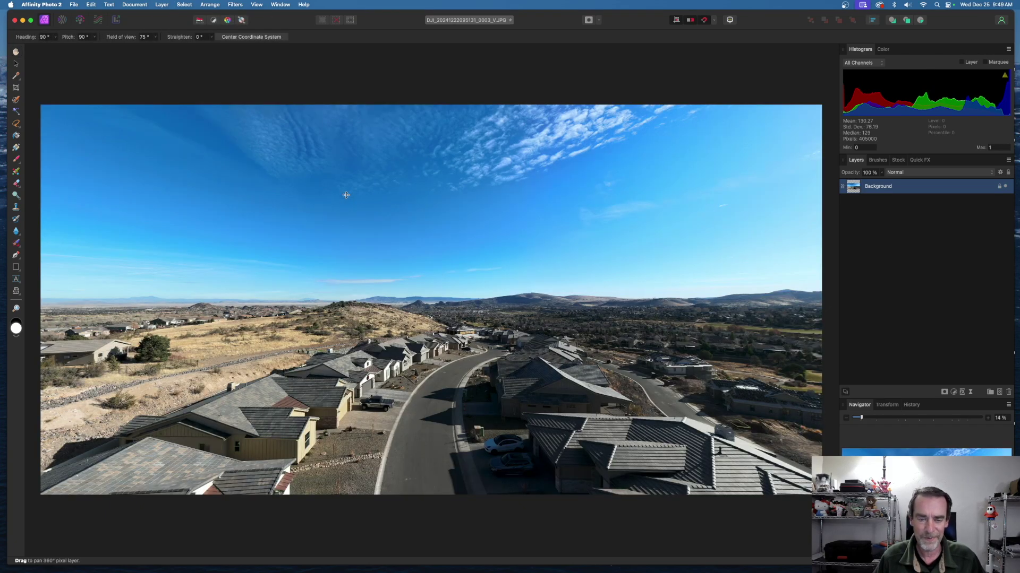
drag(478, 310, 491, 350)
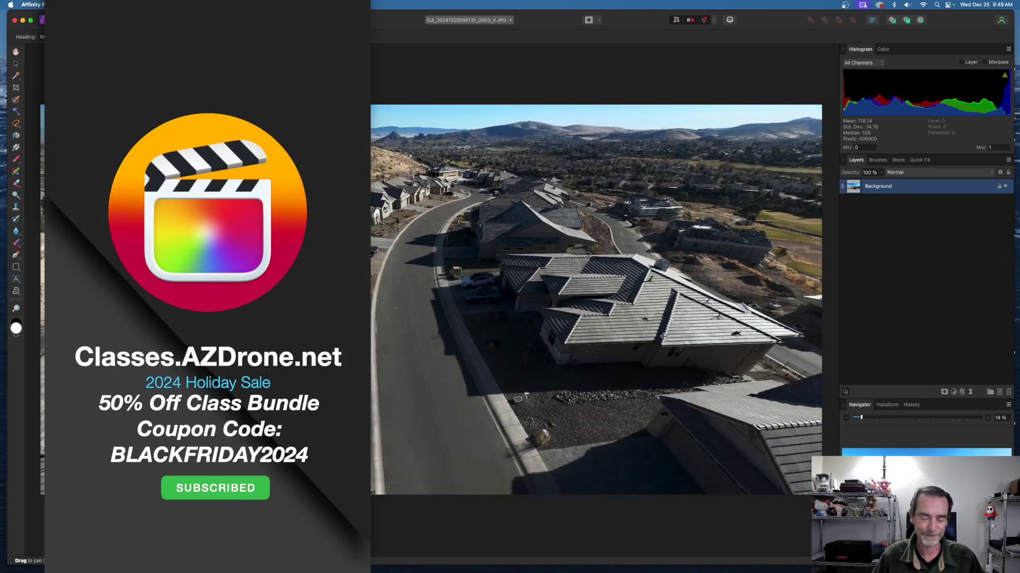
drag(631, 322, 789, 348)
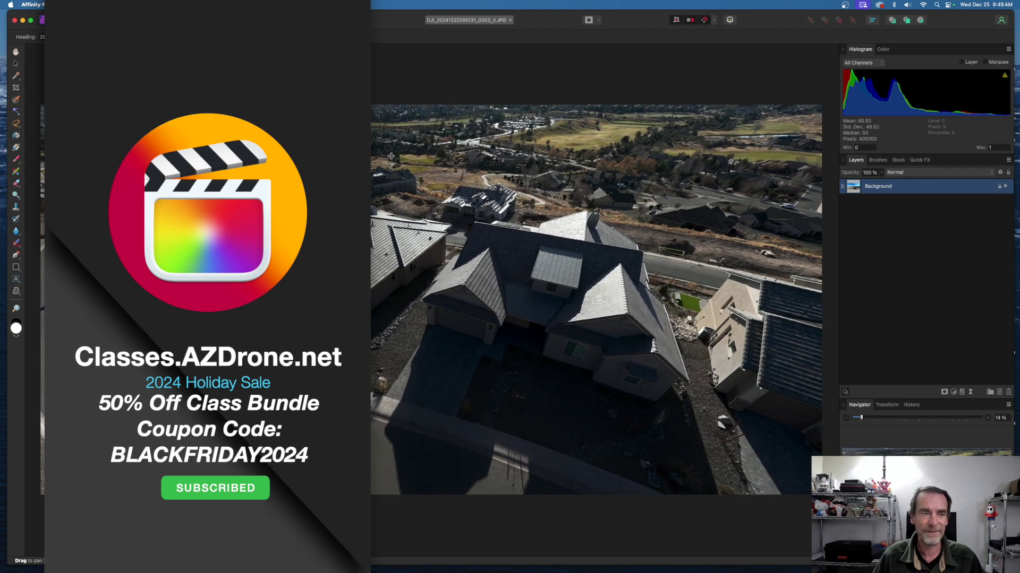
Quit Affinity Photo 2 without saving the panorama
click(44, 5)
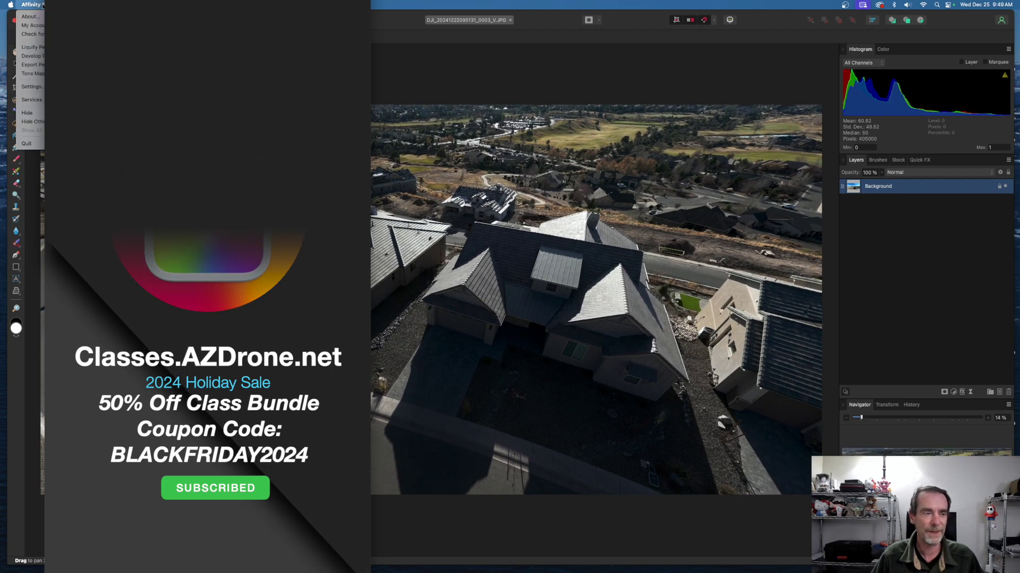
click(58, 144)
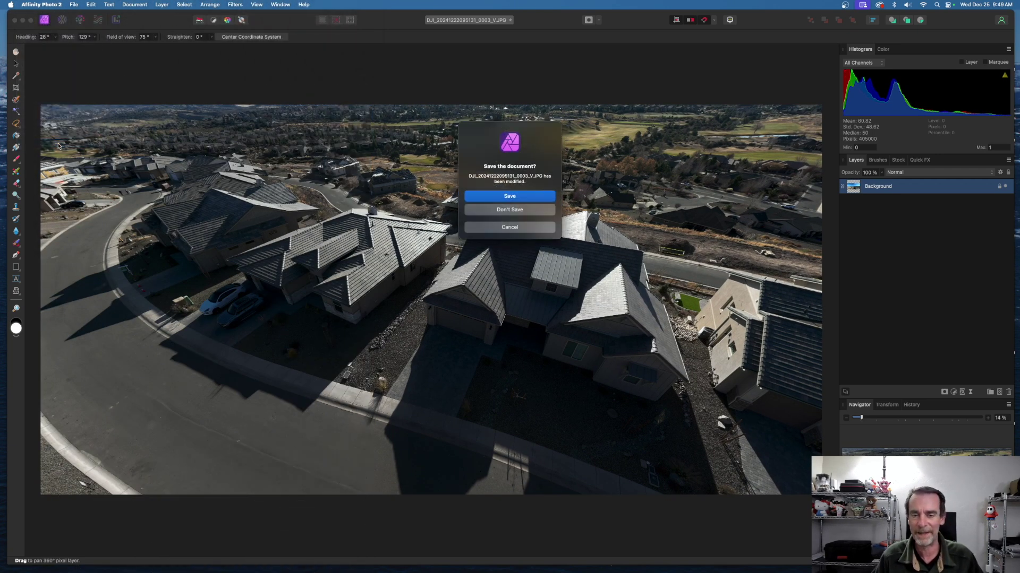
click(509, 209)
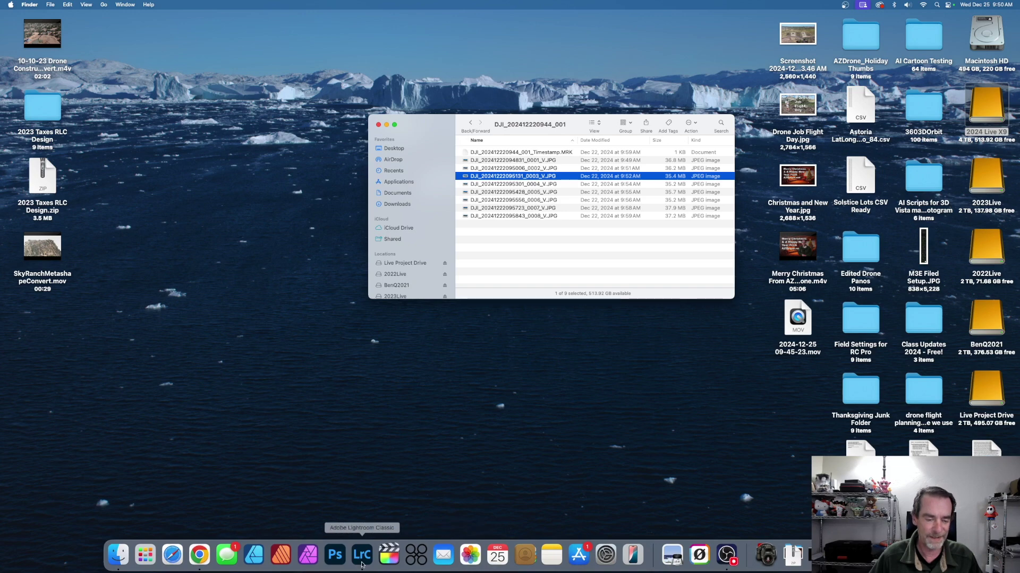
click(375, 562)
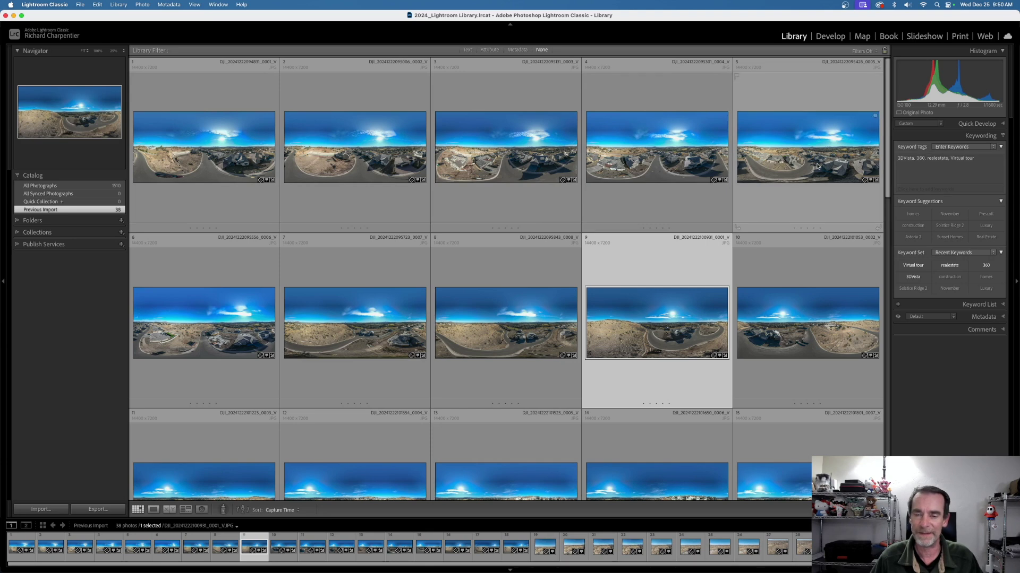
double_click(538, 159)
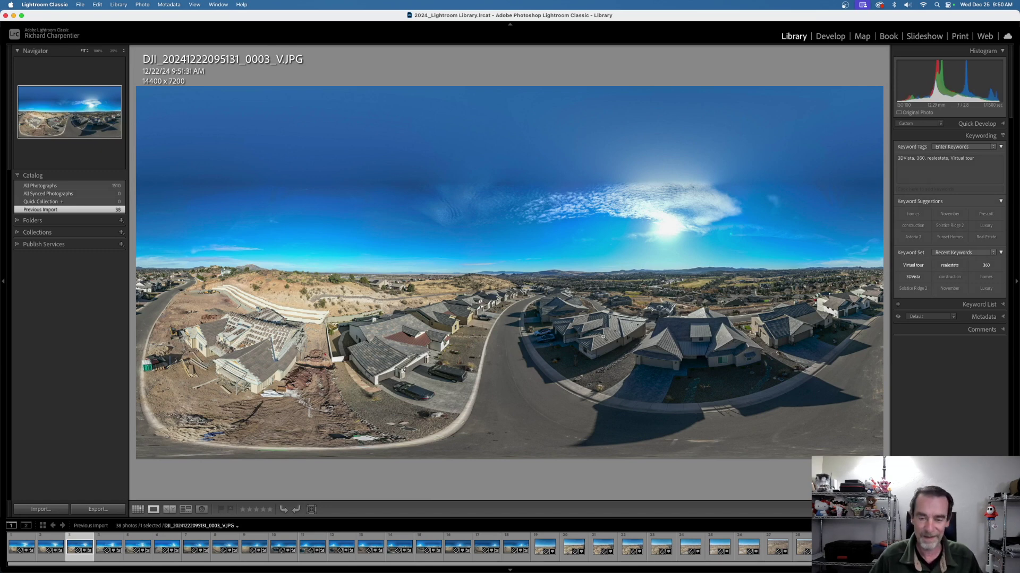
key(d)
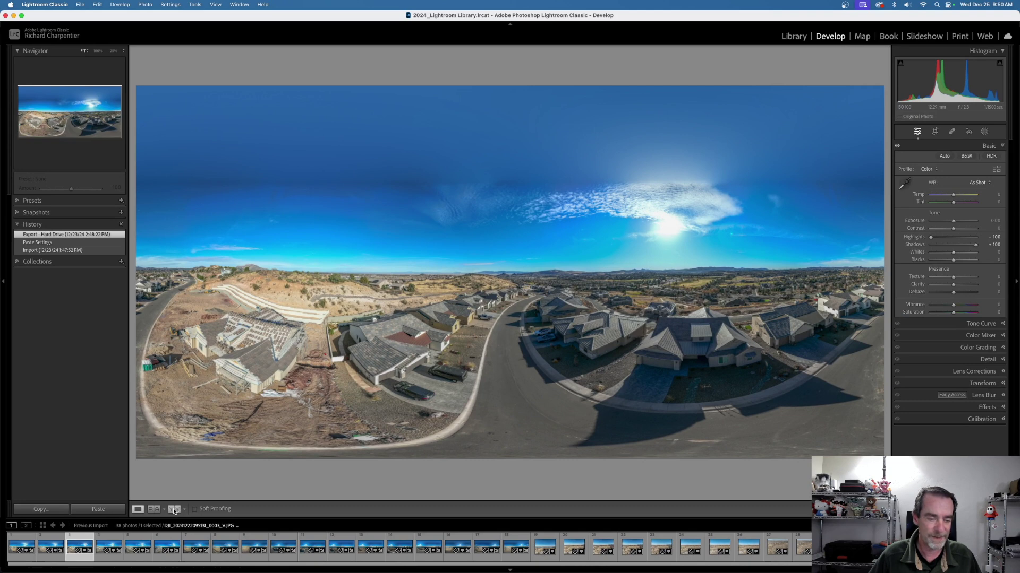
Compare the panorama's before and after versions side by side, checking the shadow detail on the shaded houses
click(174, 510)
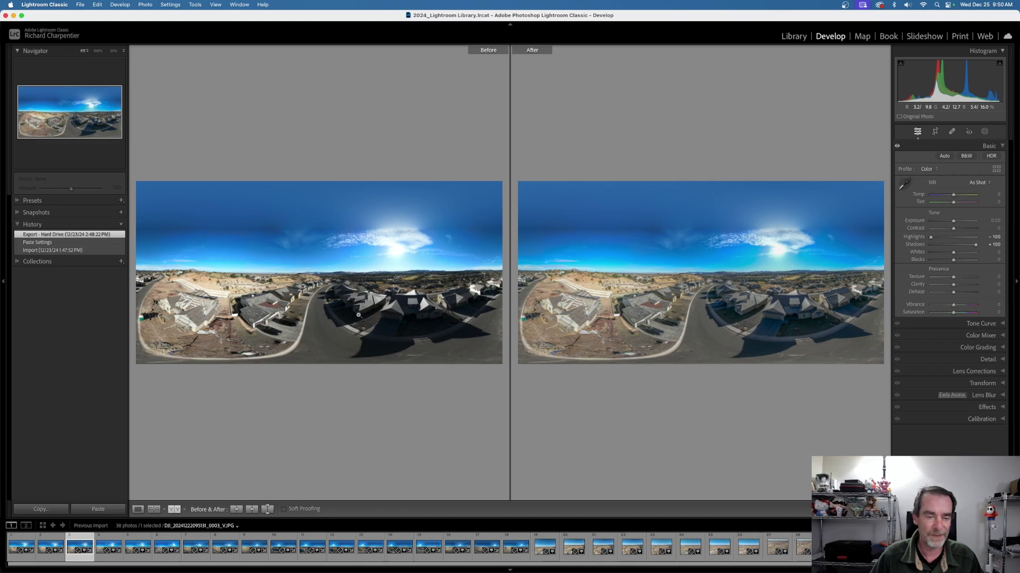
click(356, 308)
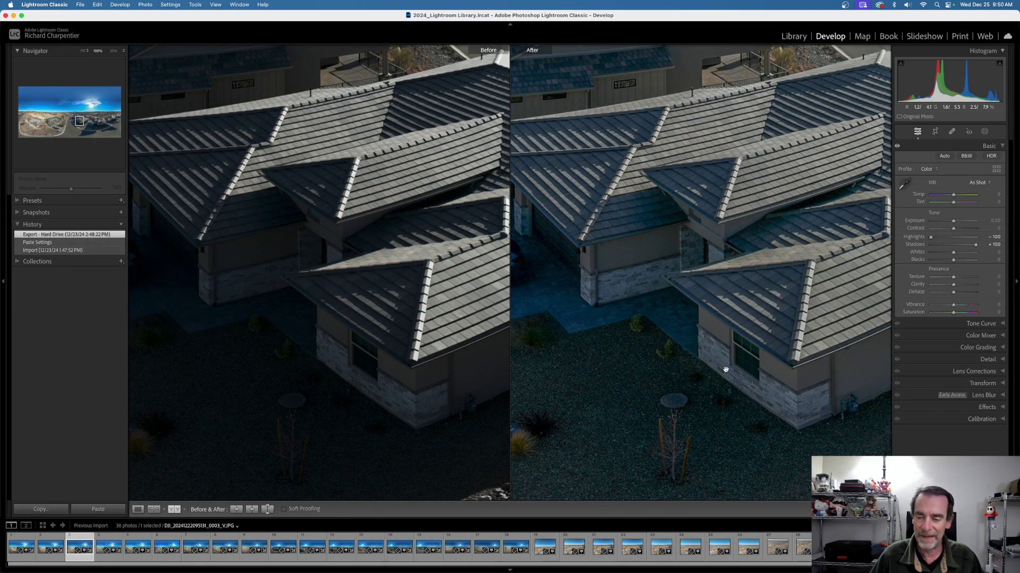
click(786, 357)
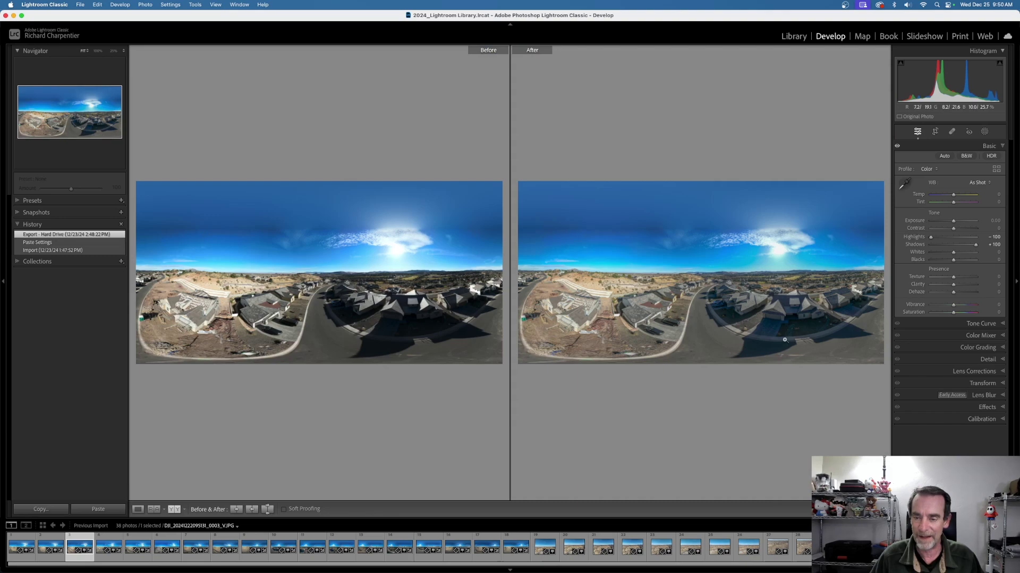
click(810, 317)
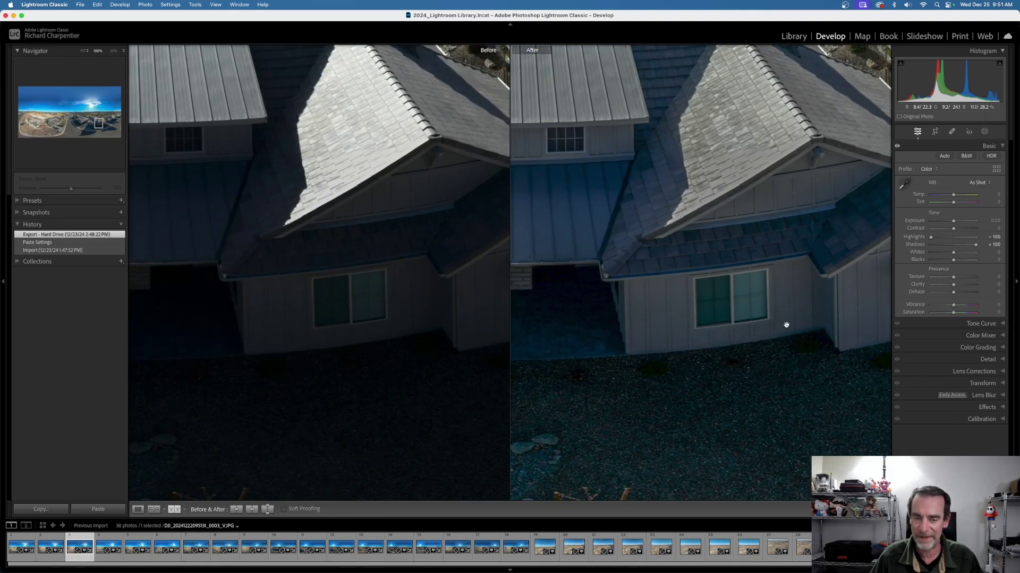
click(658, 391)
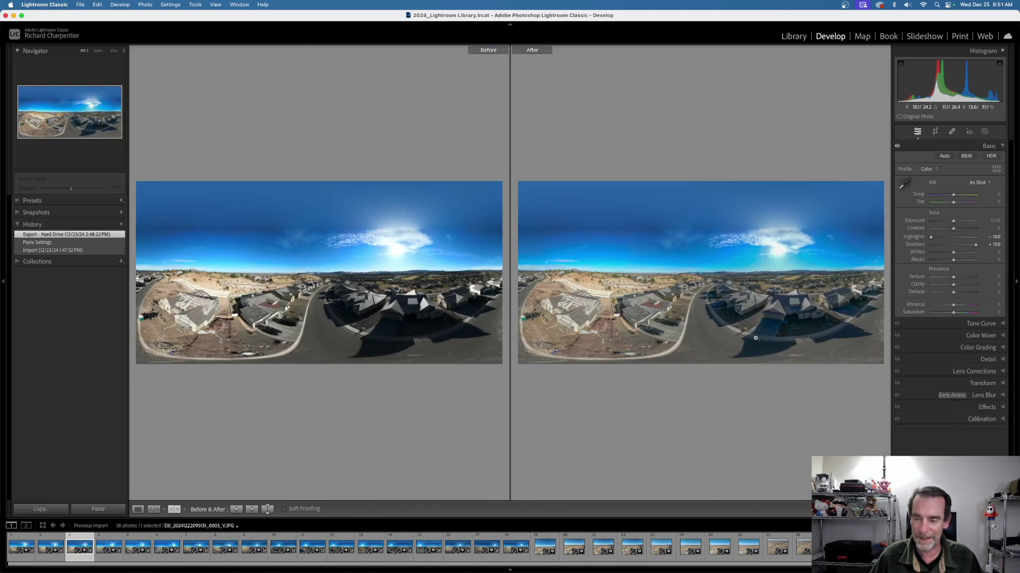
Compare before and after detail in the shaded driveway and yard, and around the roofs beside the parked cars
click(853, 307)
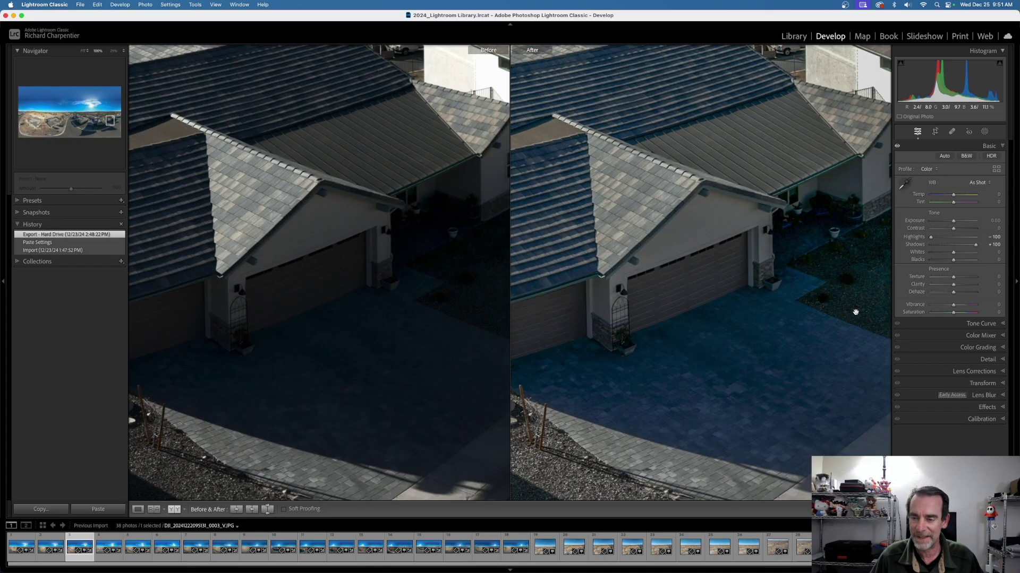
drag(840, 302, 667, 298)
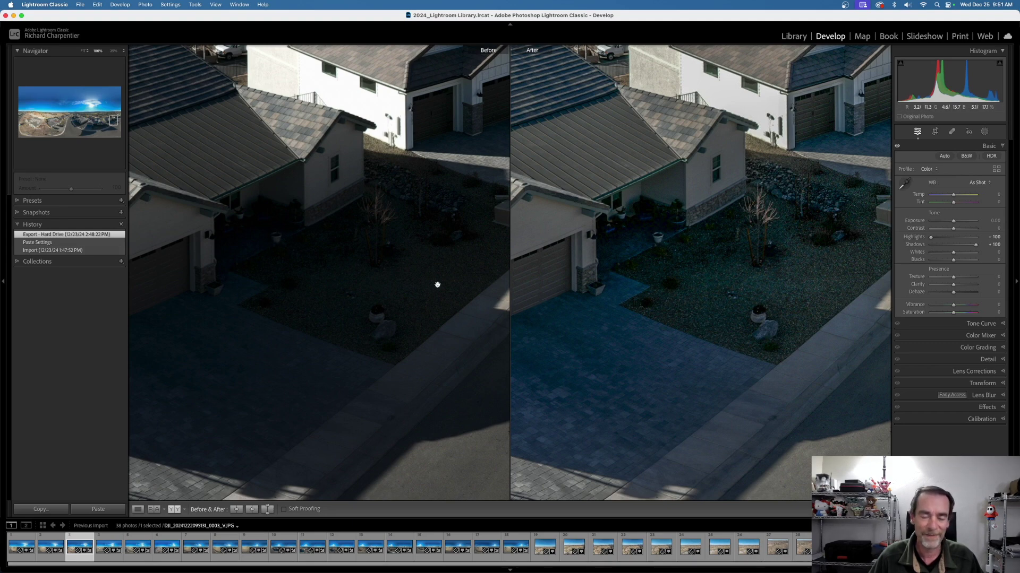
click(766, 284)
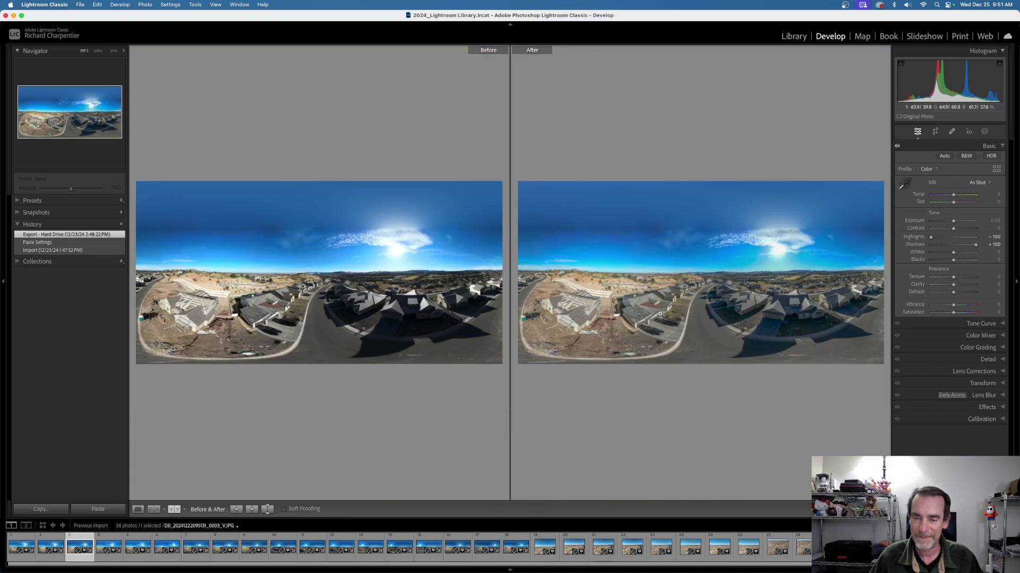
click(730, 291)
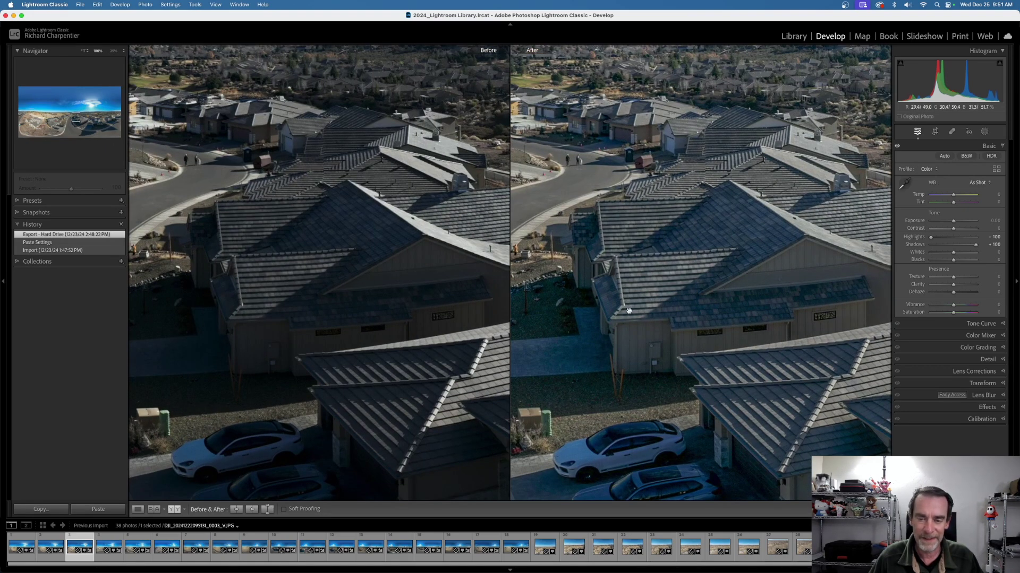
drag(641, 305, 643, 292)
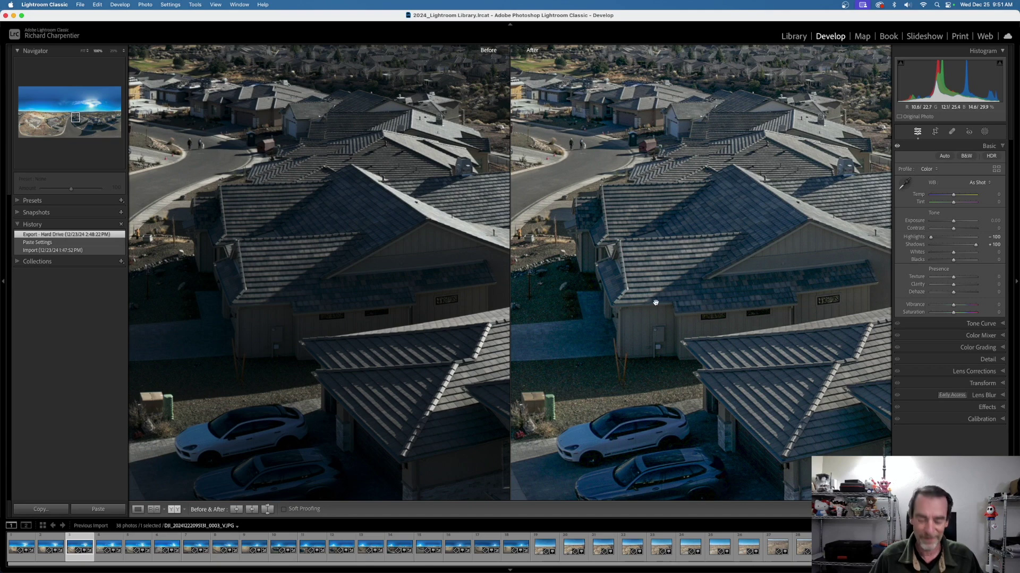
Check the split before and after layouts, and return to the single view showing the whole edited panorama
click(173, 510)
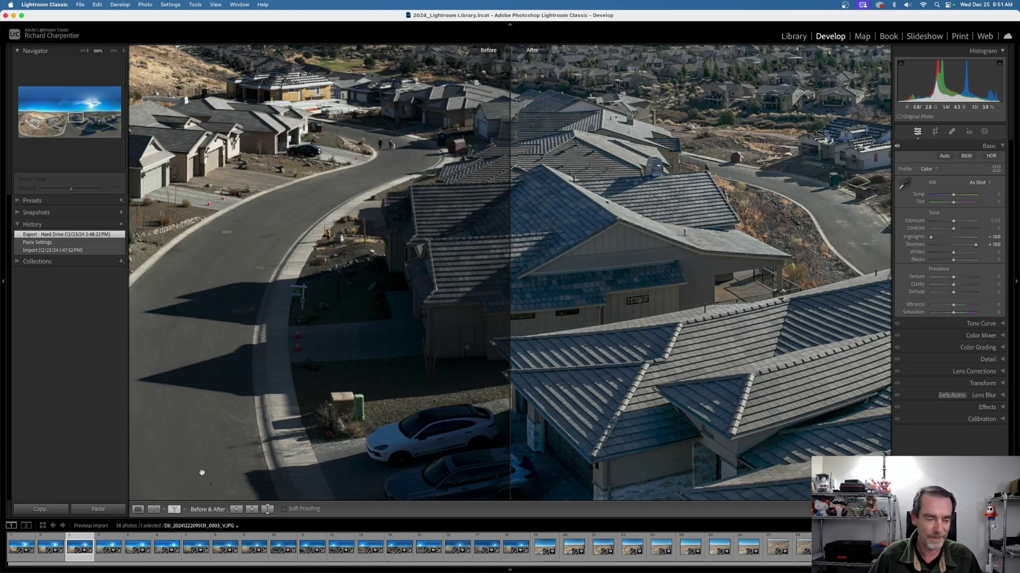
click(173, 510)
click(174, 510)
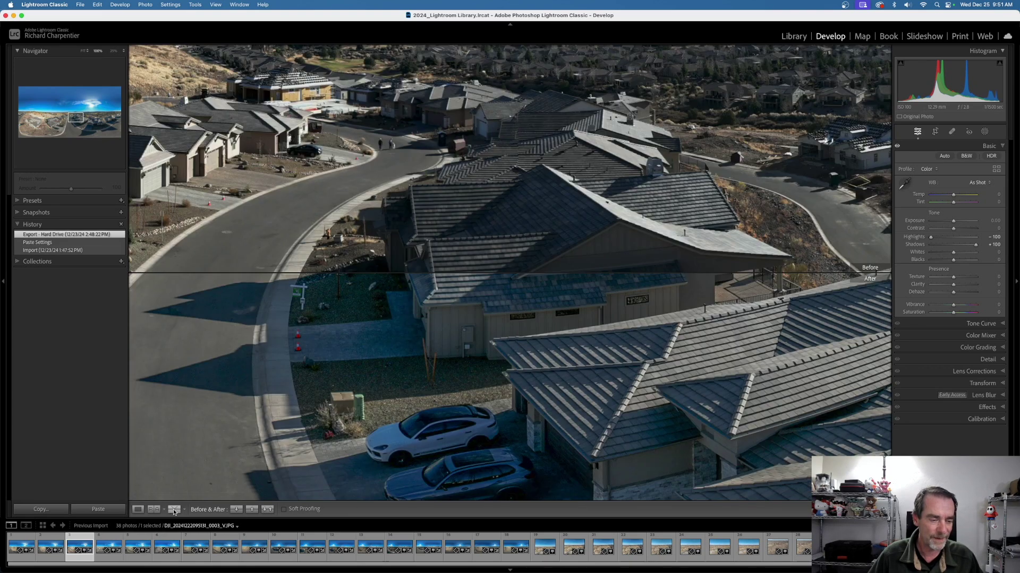
click(173, 510)
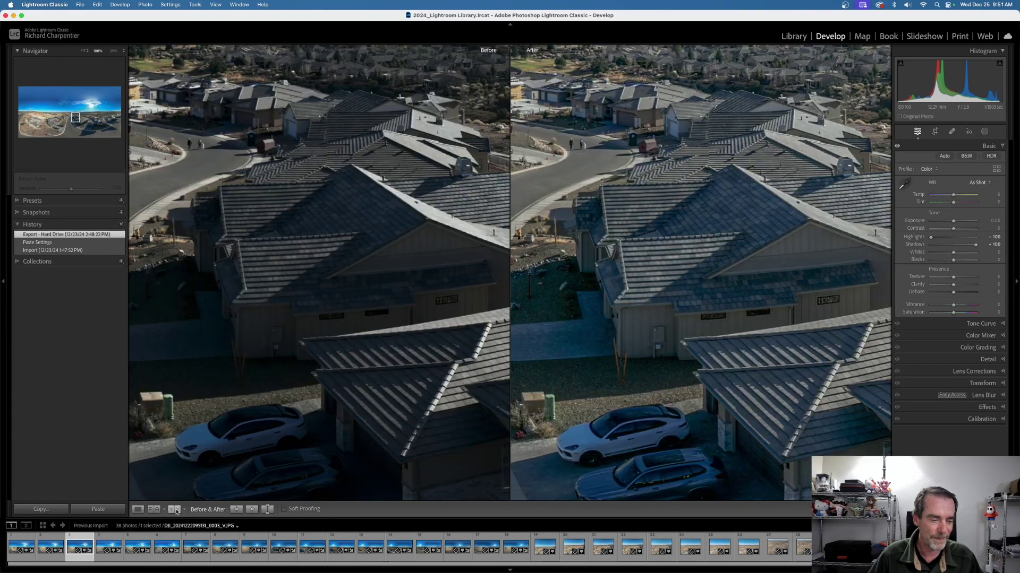
click(137, 509)
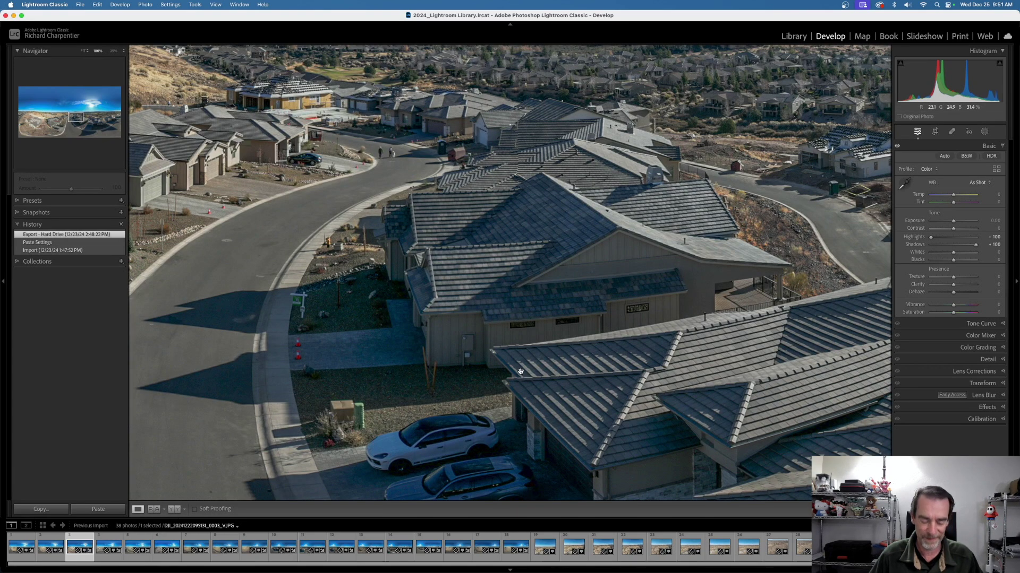
click(541, 363)
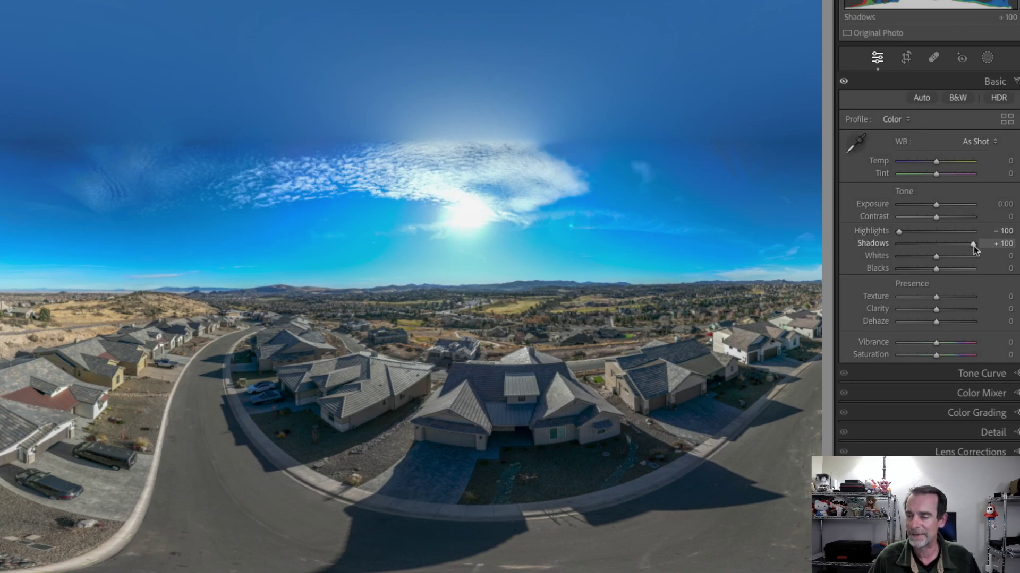
click(626, 274)
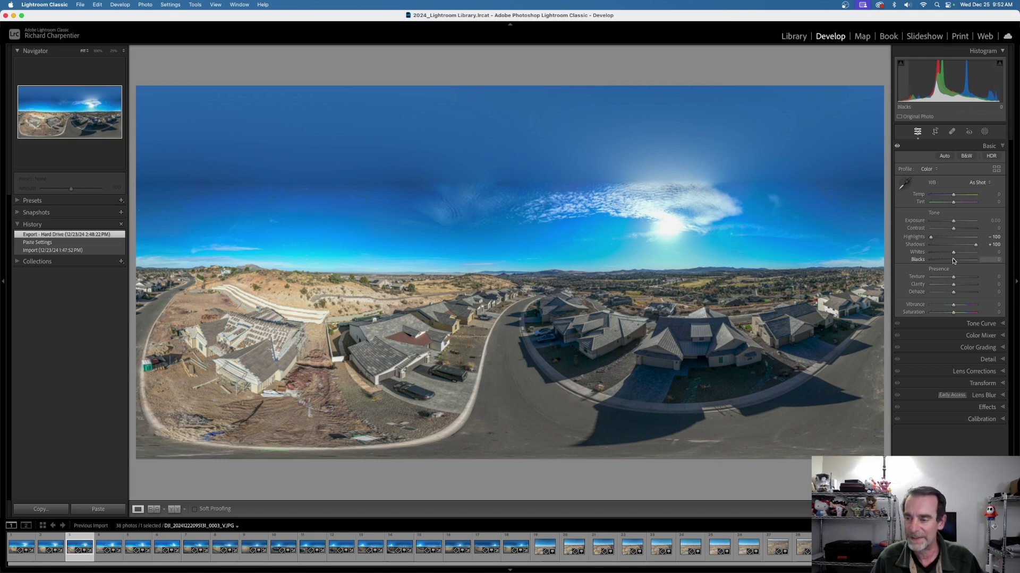
Try raising the panorama's Blacks to +82, and undo the adjustment
drag(953, 260, 971, 262)
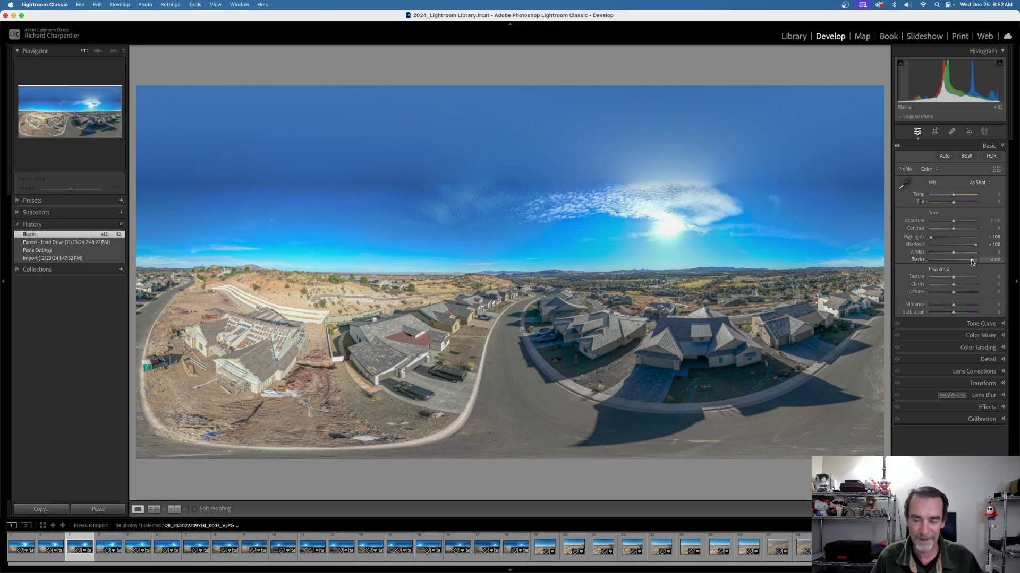
key(super+z)
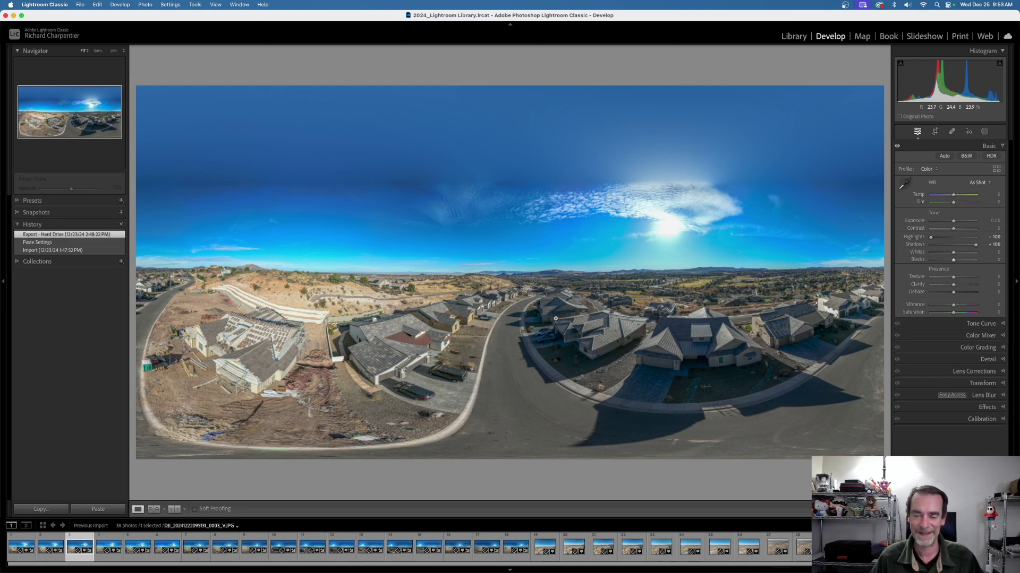
Examine the golf course and distant hills at 100% in the edited panorama, and return to the photo grid
click(697, 286)
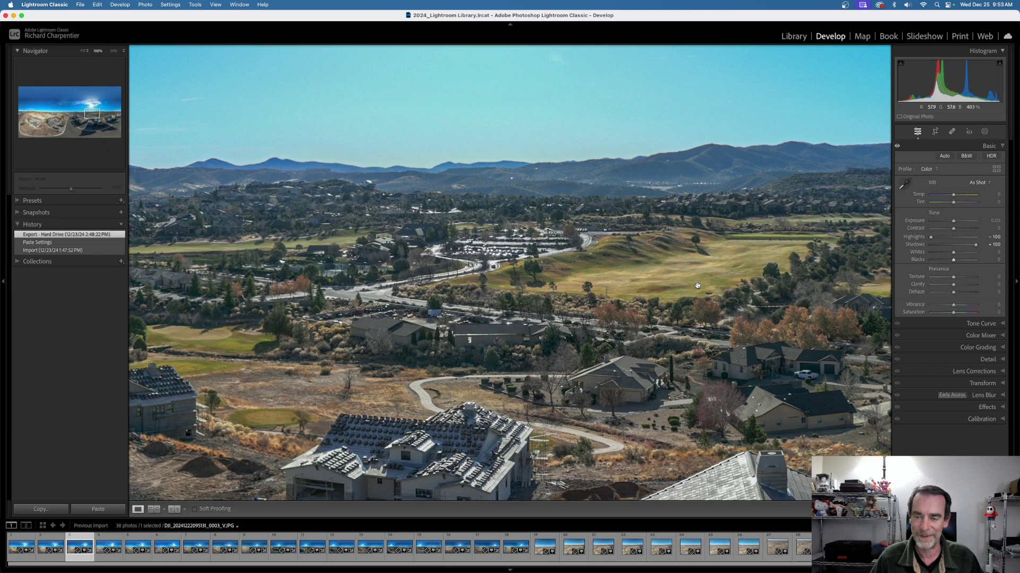
click(665, 270)
key(g)
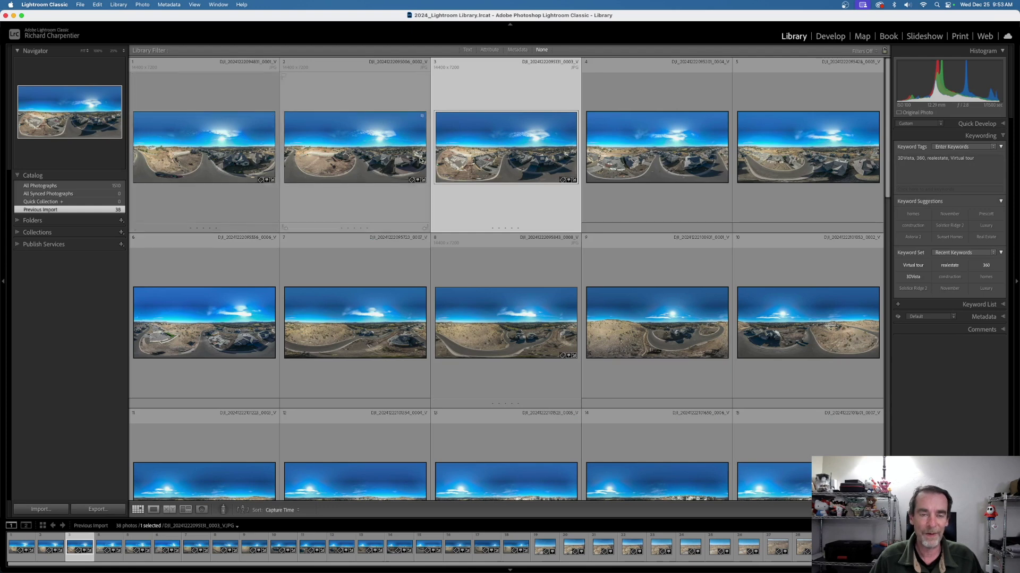
Reopen the third panorama for developing, examine the street's houses and parked pickup truck at 100%, and restore the whole view
double_click(540, 164)
key(d)
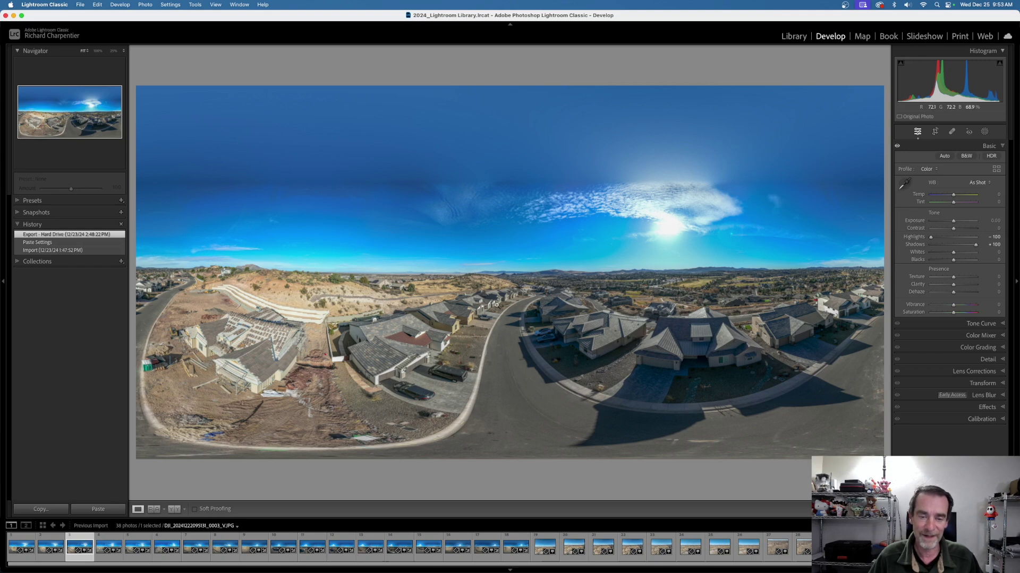
click(477, 313)
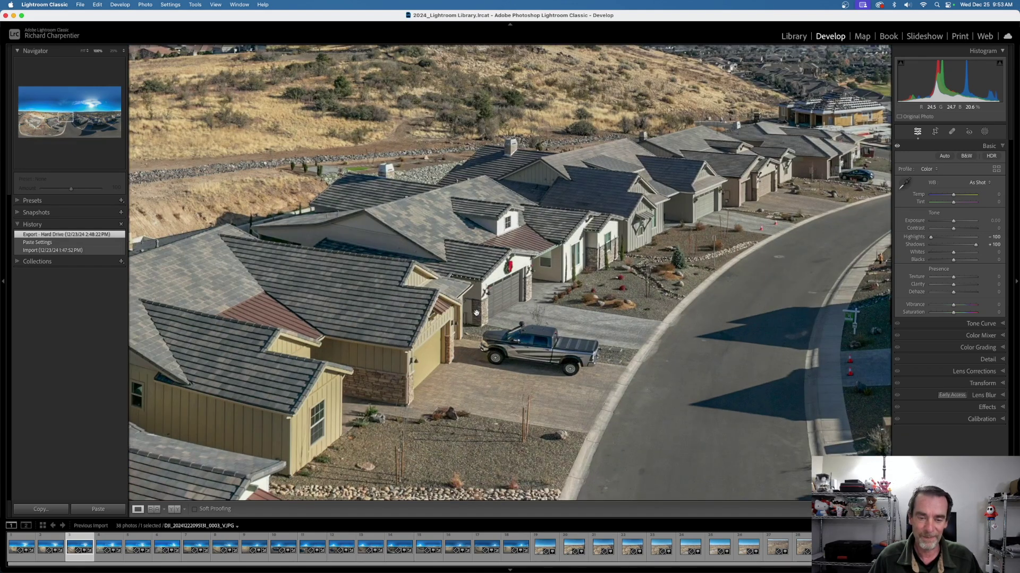
click(476, 313)
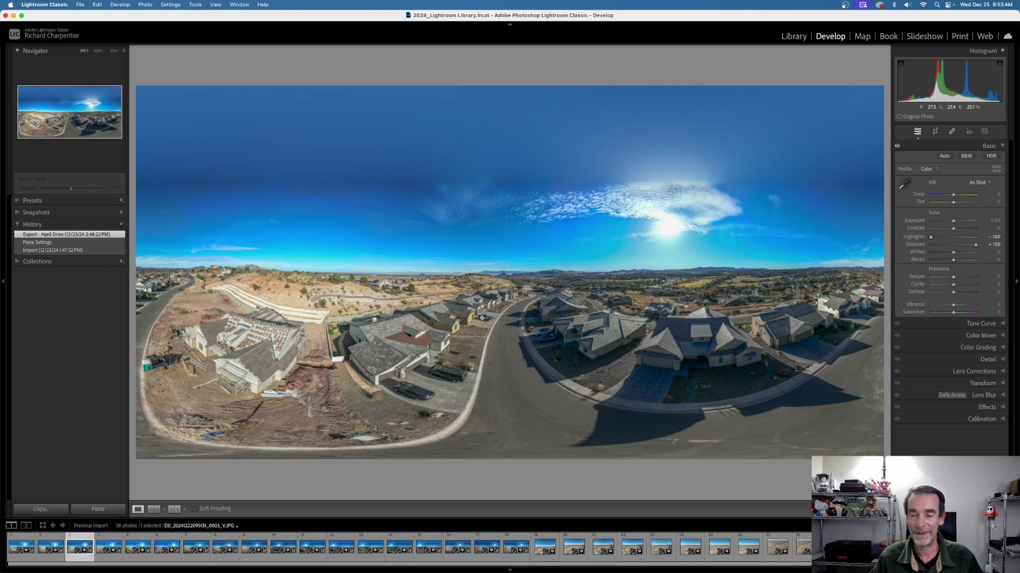
Select all the 360° panoramas in the library grid, from the first photo through the eighteenth
key(g)
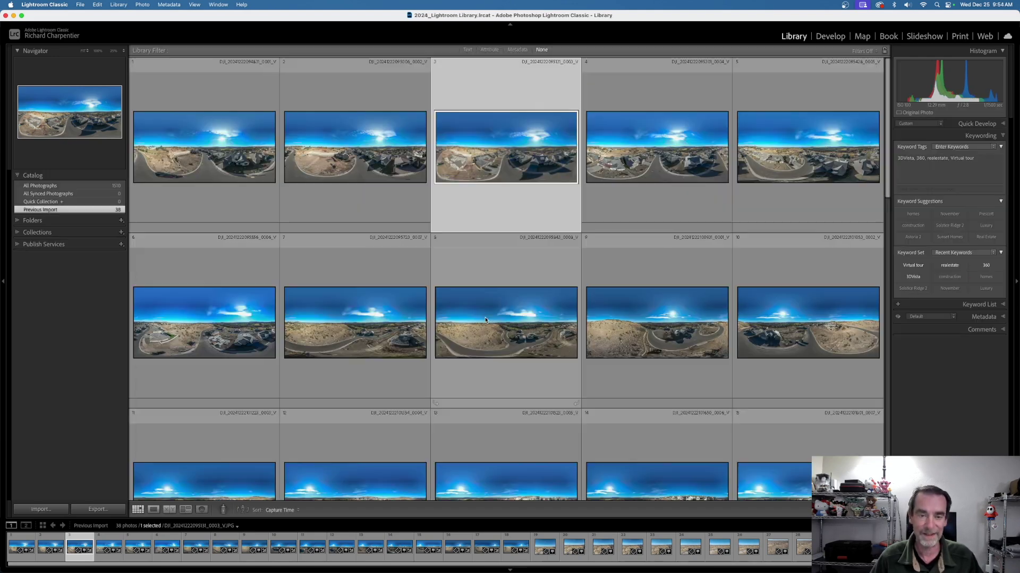
click(227, 138)
scroll(380, 248, down, 6)
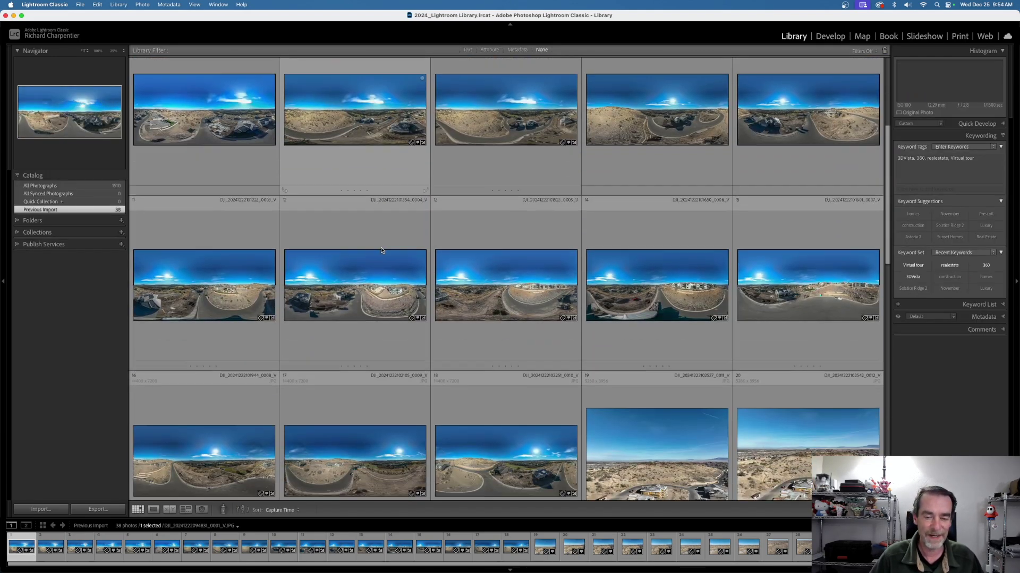
shift+click(527, 327)
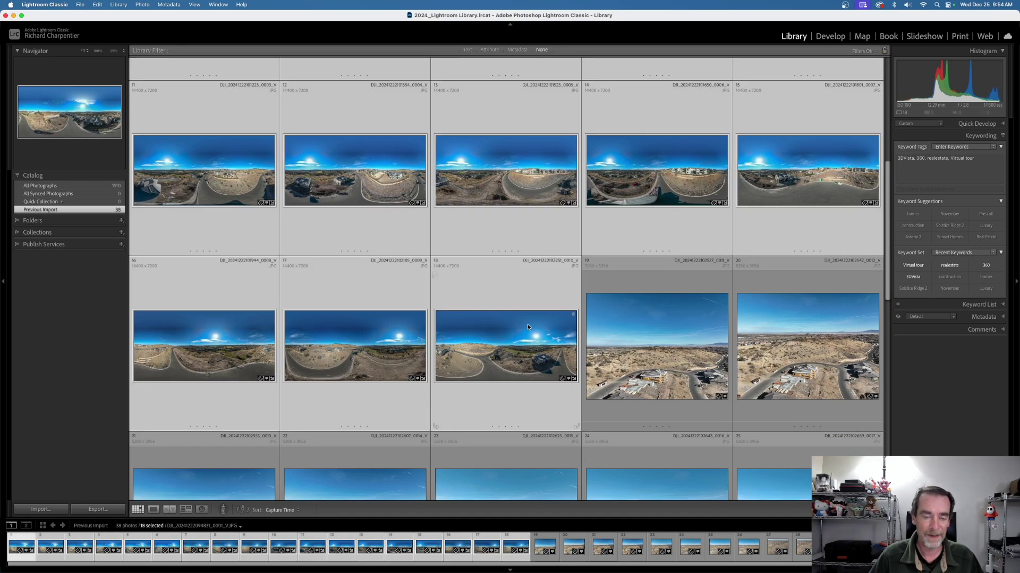
Review the hard drive export settings and presets for the selected panoramas, and close them without exporting
key(super+shift+e)
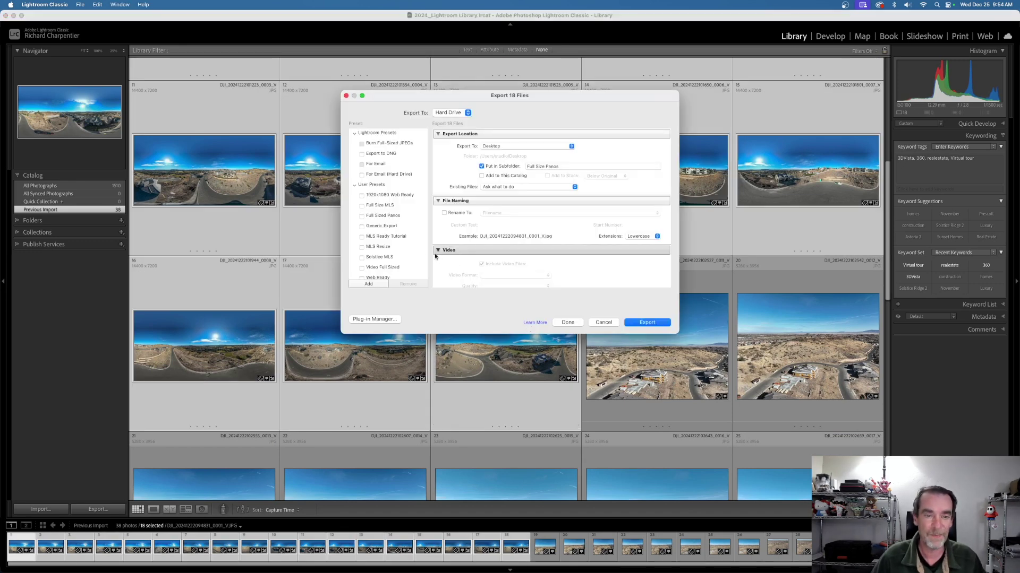
scroll(406, 256, up, 1)
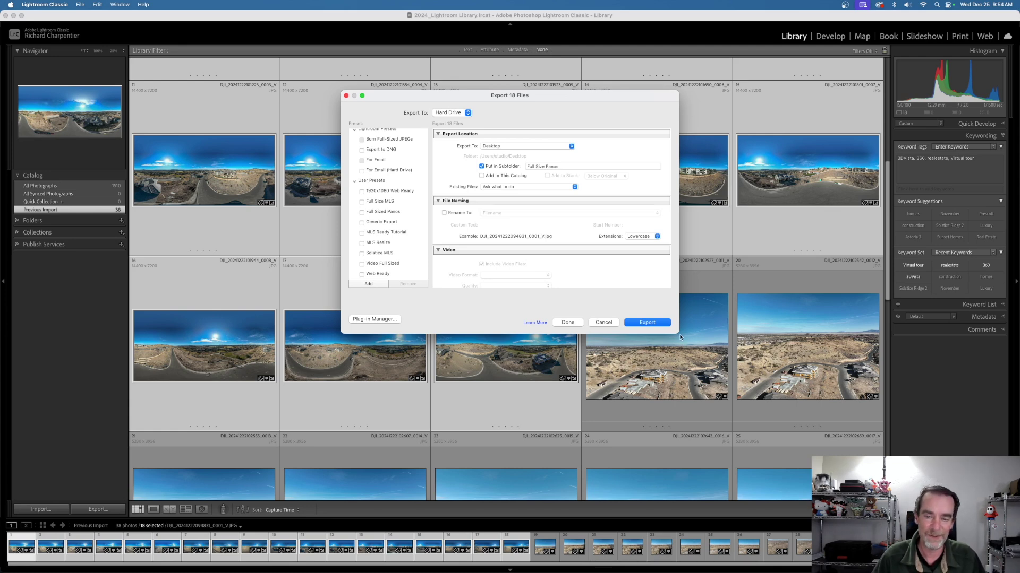
click(614, 322)
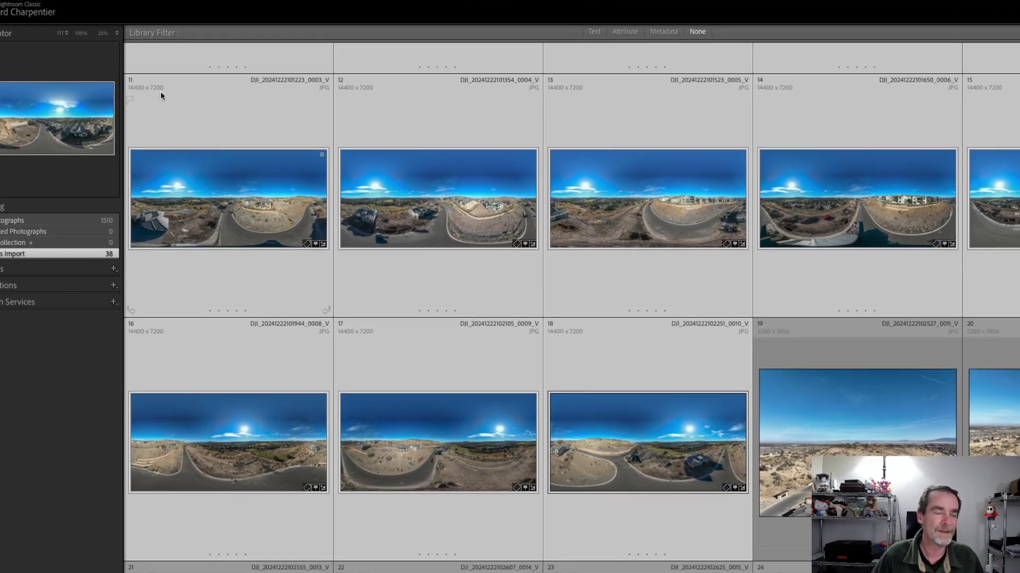
scroll(161, 92, down, 1)
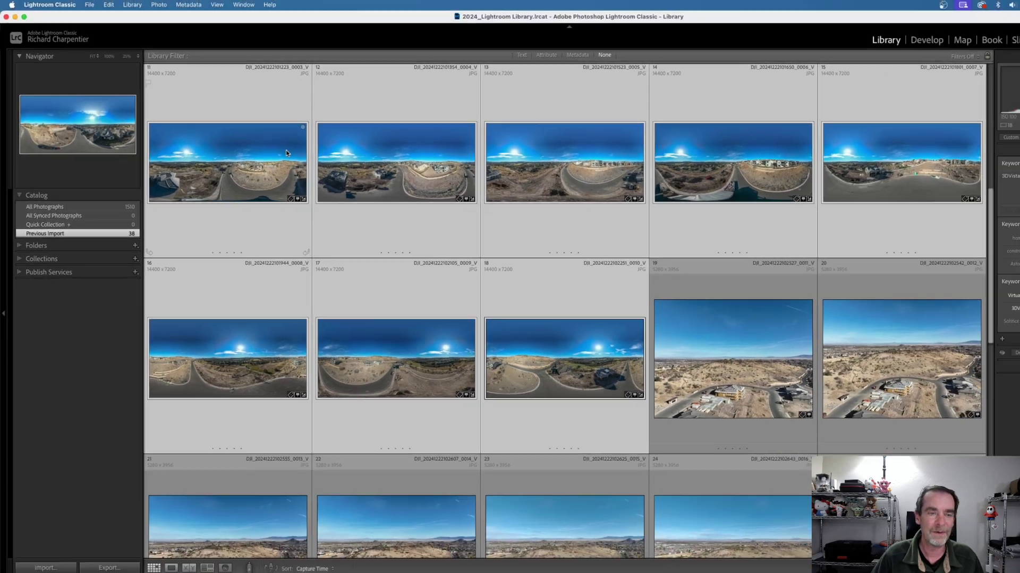
key(shift+Tab)
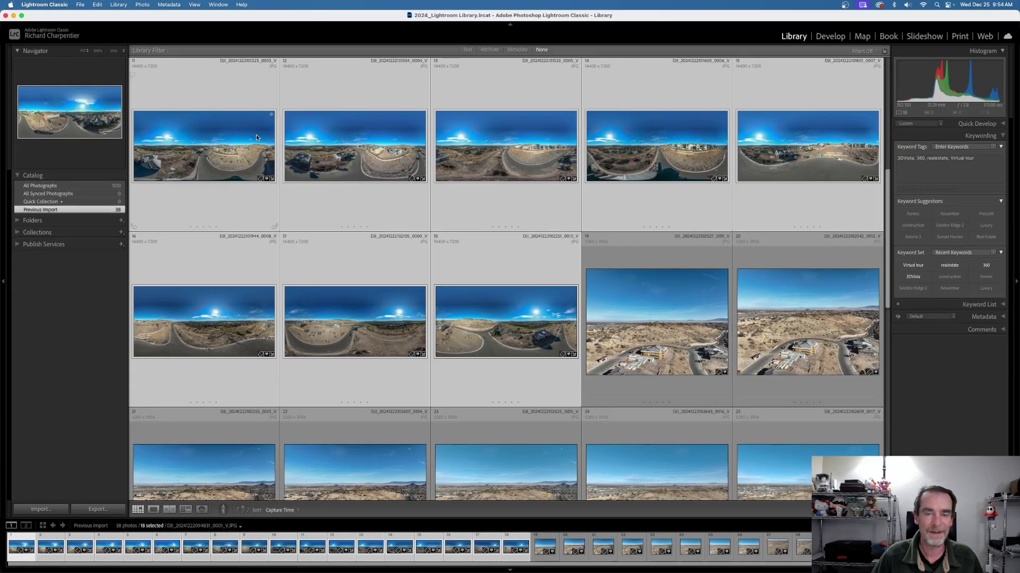
Switch to Finder and open the Full Size Panos folder inside 3DVista FullTutorial
click(13, 16)
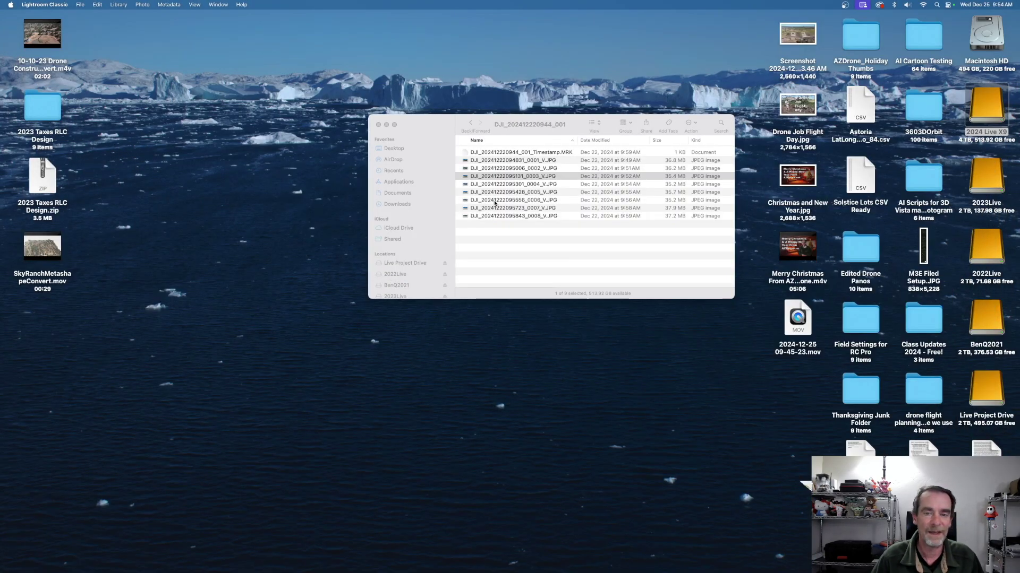
click(470, 123)
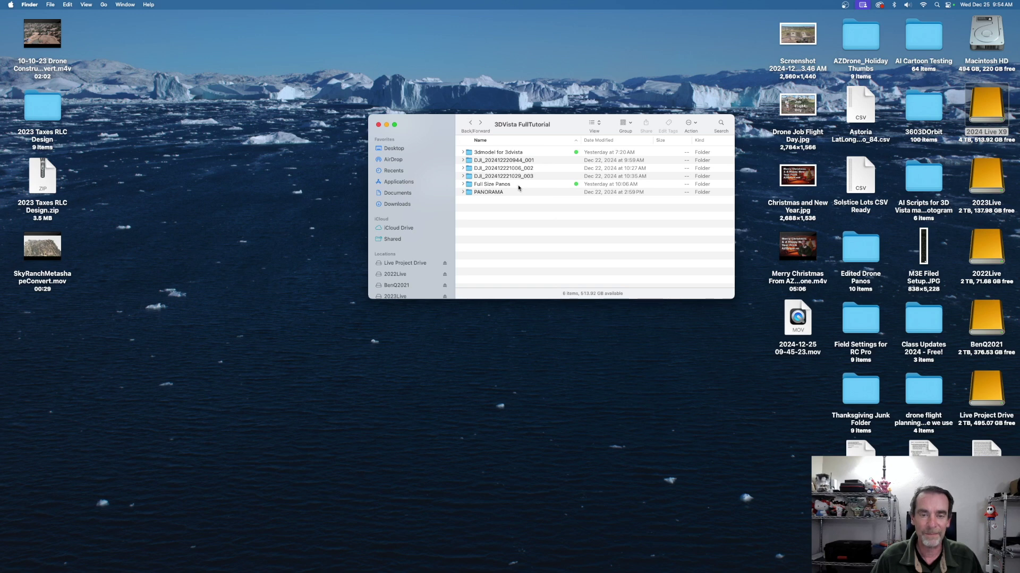
click(519, 186)
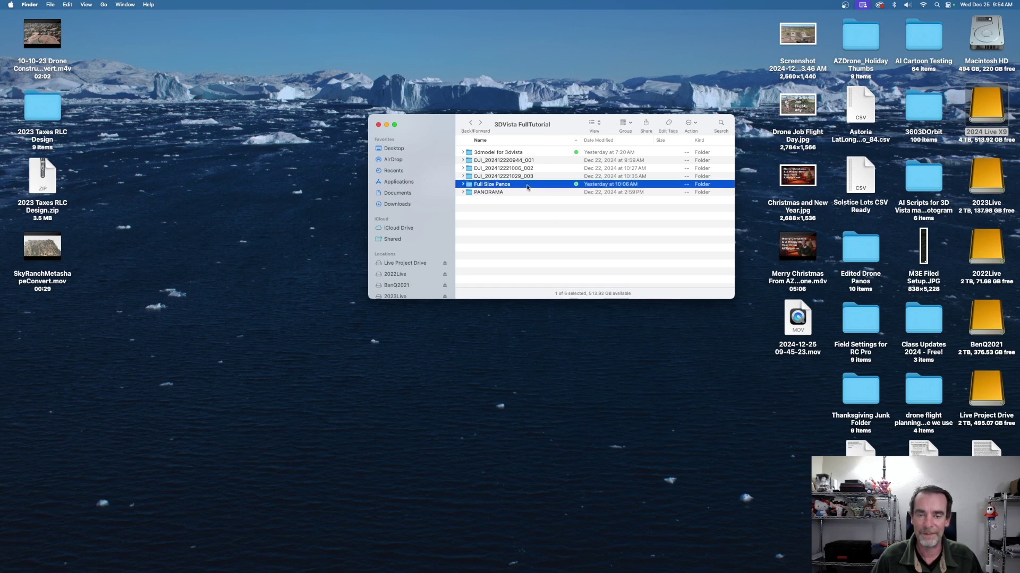
double_click(527, 187)
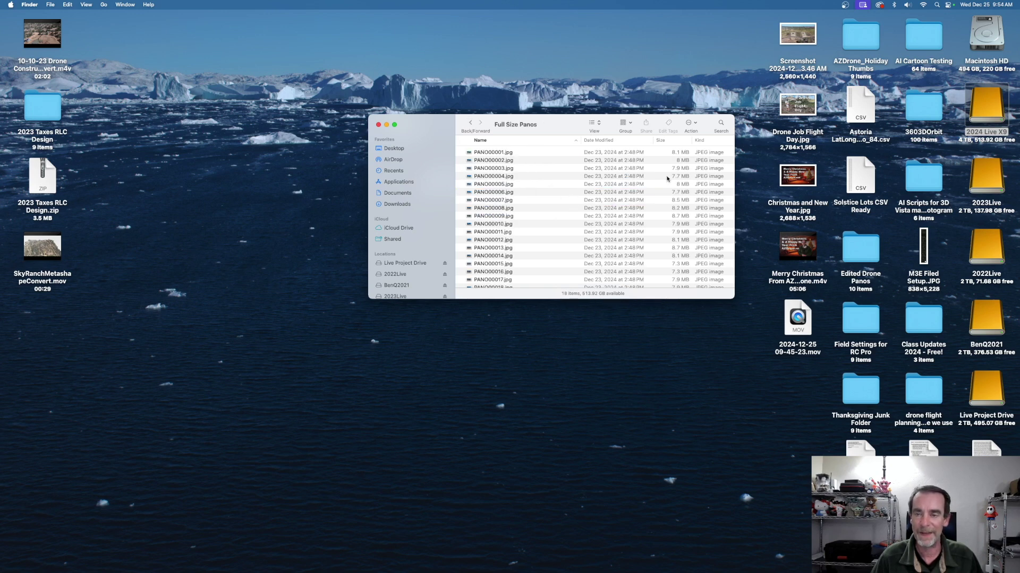
Preview the exported panorama PANO00001.jpg, close it, and move the folder window slightly higher on the desktop
click(605, 153)
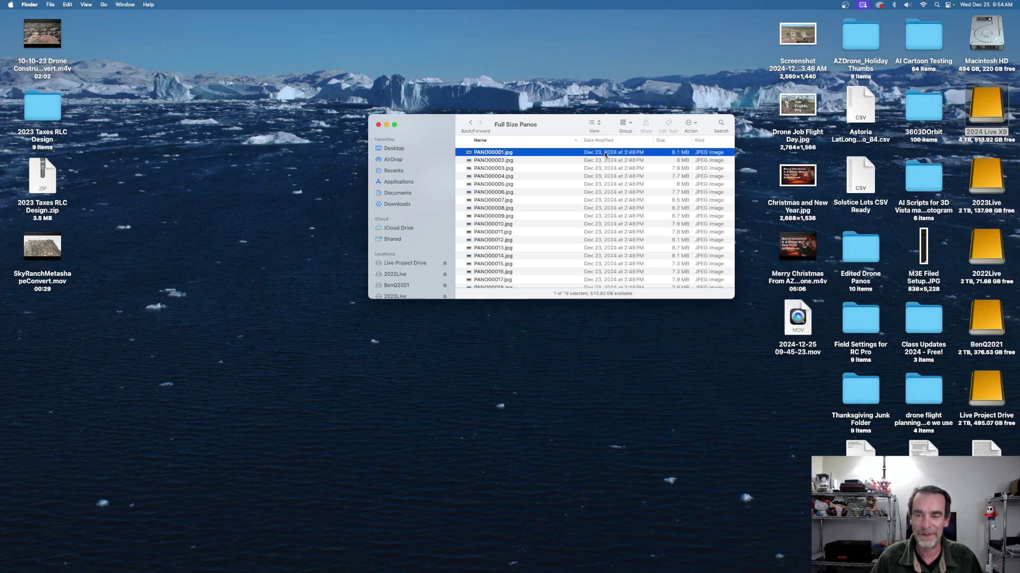
double_click(678, 154)
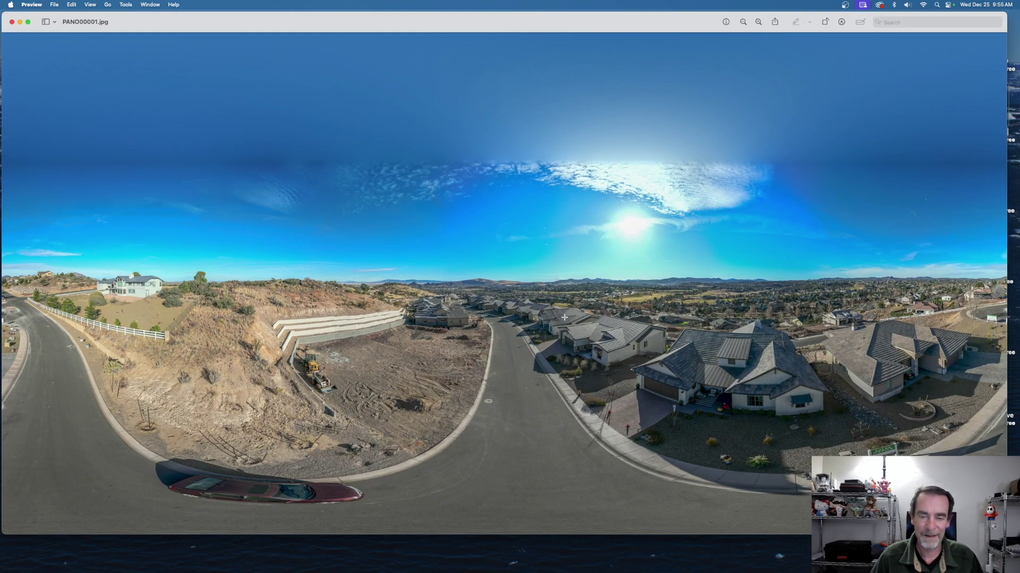
click(11, 22)
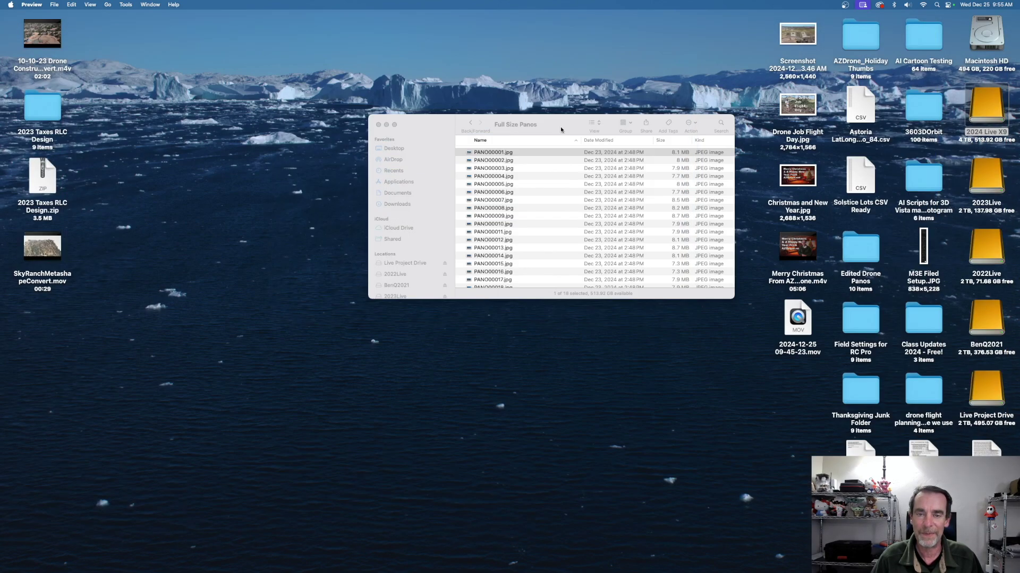
drag(560, 126, 561, 102)
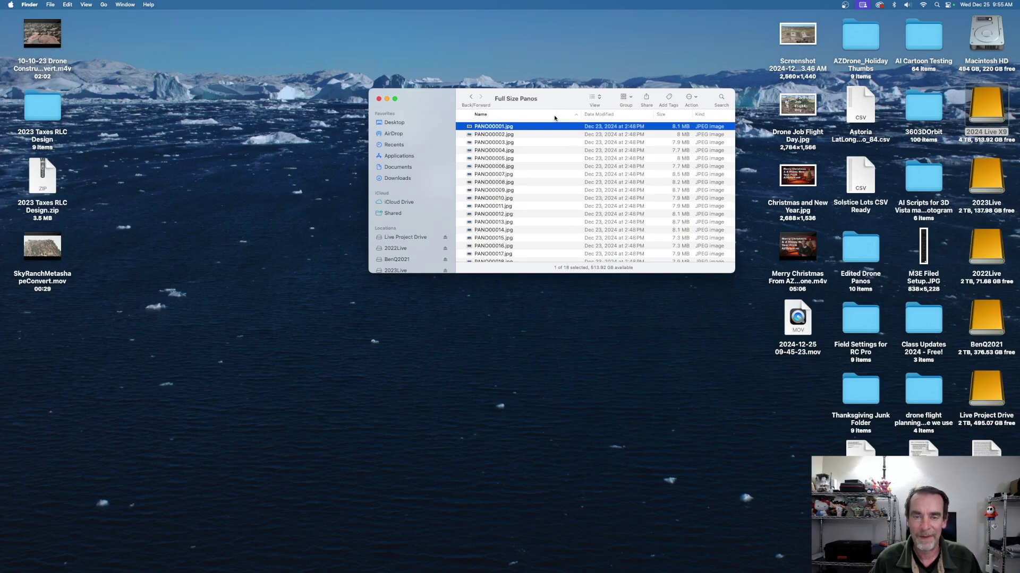